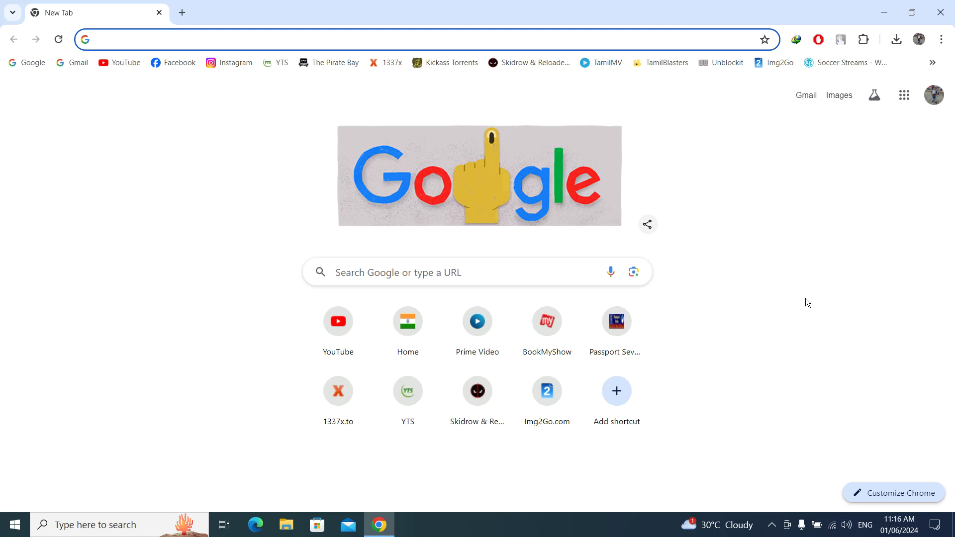
left_click(772, 525)
left_click(798, 296)
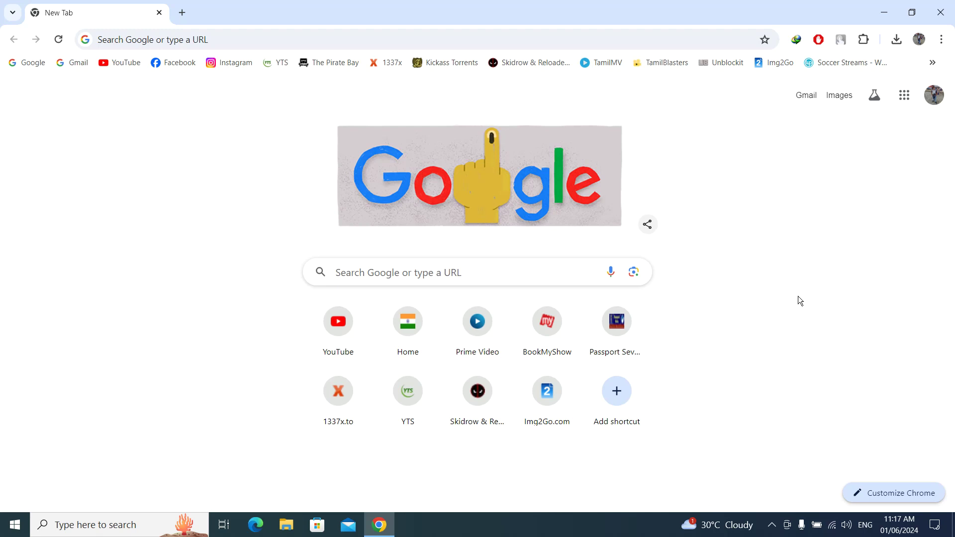
left_click(884, 11)
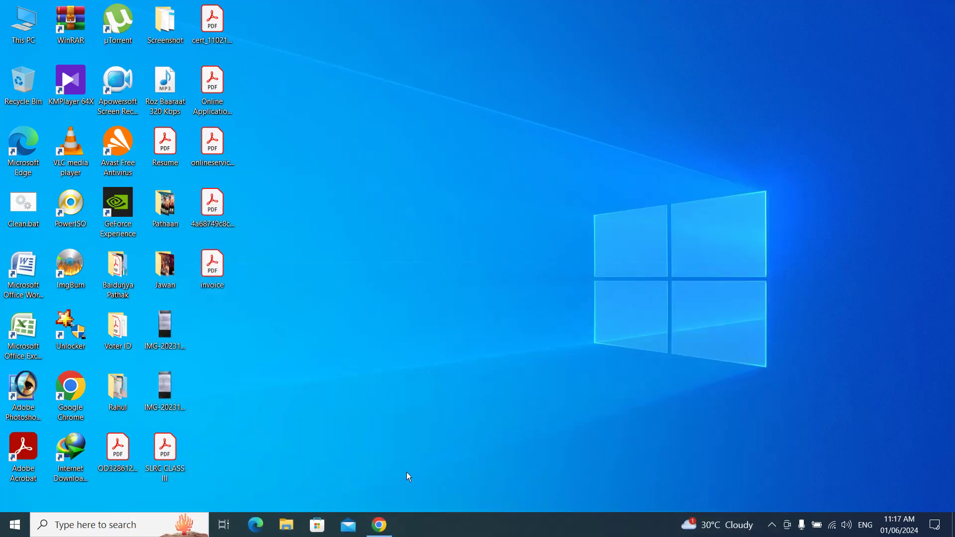
left_click(391, 526)
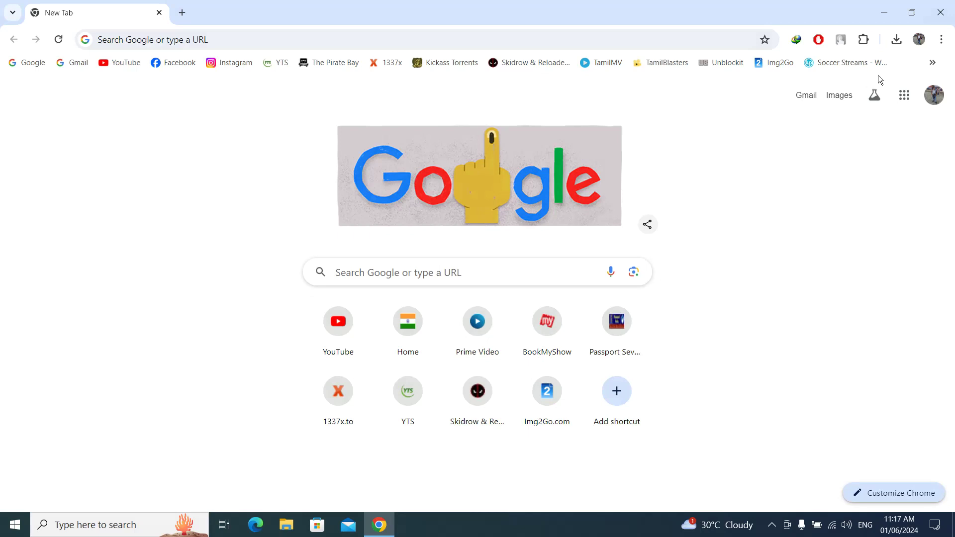
View Screenshot (133) from the Screenshots folder inside Pictures, and close the image viewer
left_click(884, 12)
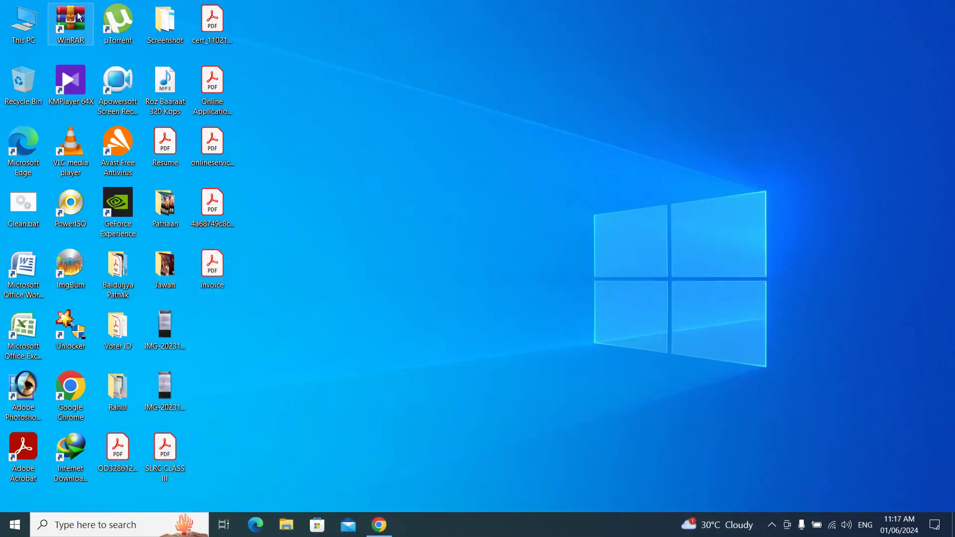
double_click(24, 30)
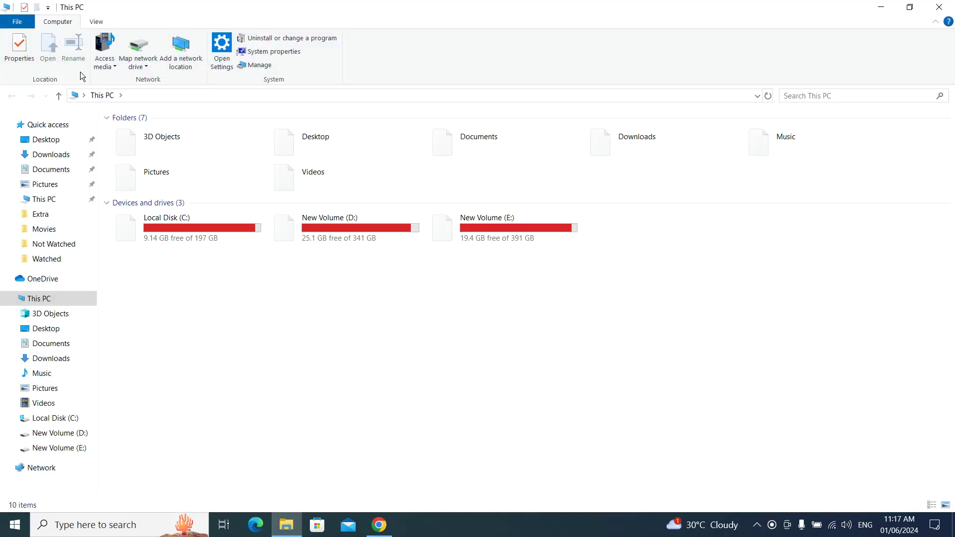
left_click(56, 188)
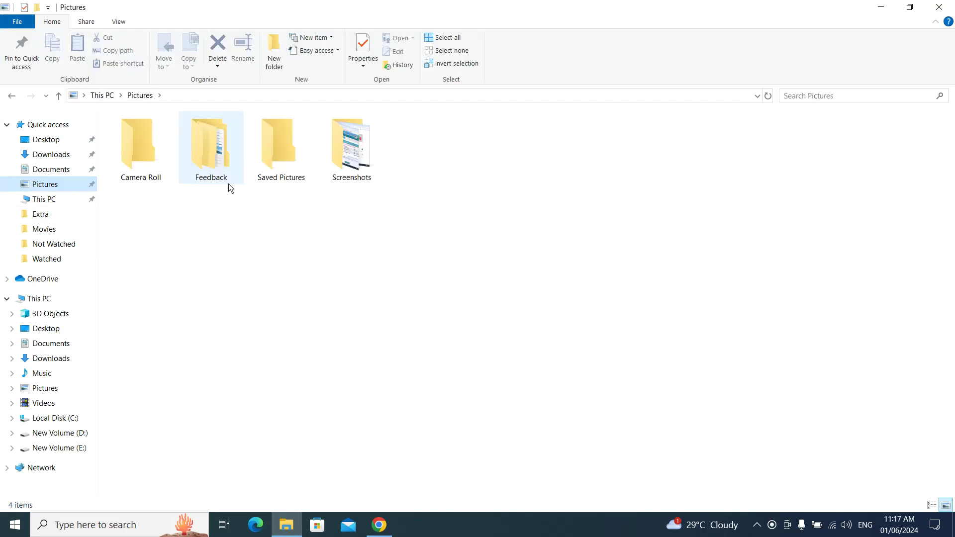
double_click(331, 160)
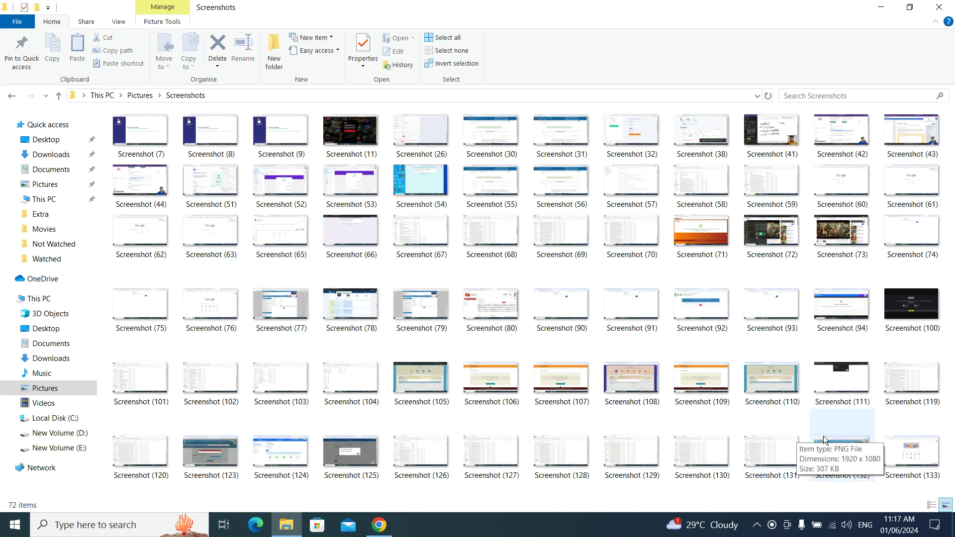
left_click(923, 457)
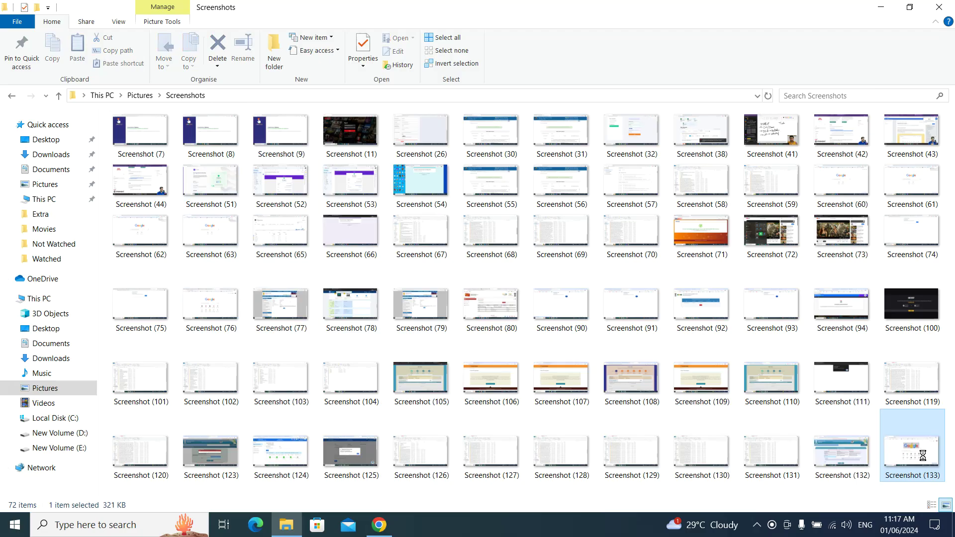
double_click(921, 457)
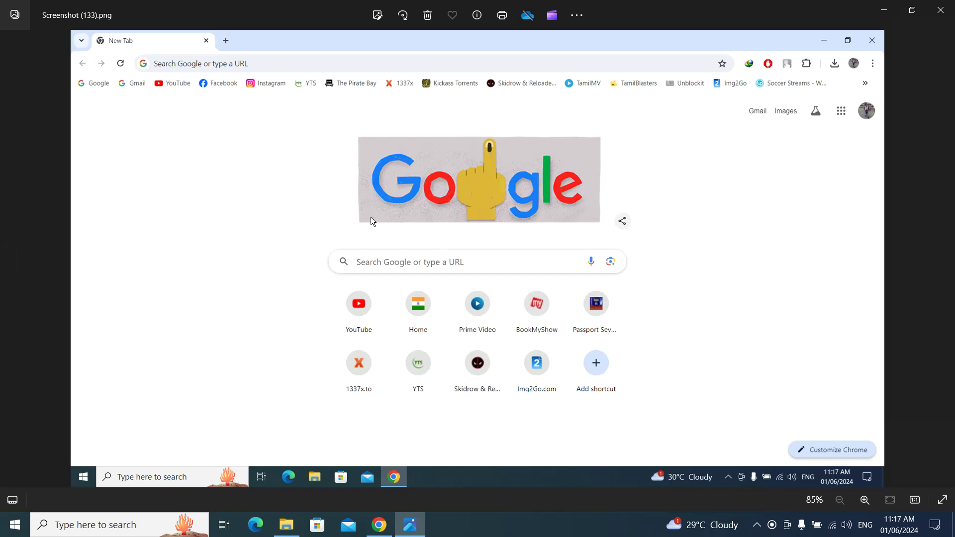
left_click(948, 15)
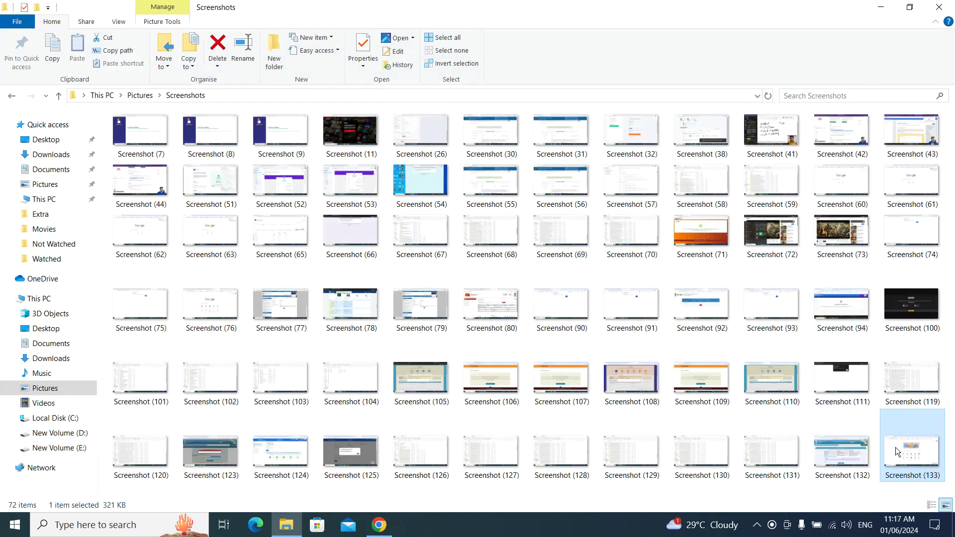
Permanently delete Screenshot (133) from the Screenshots folder and close the folder window
key("shift+Delete")
key("Return")
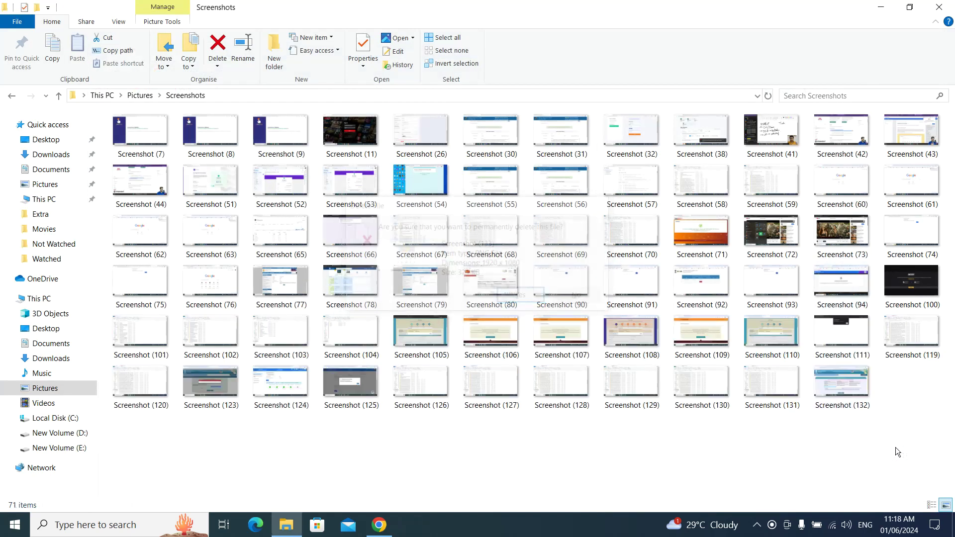
left_click(939, 7)
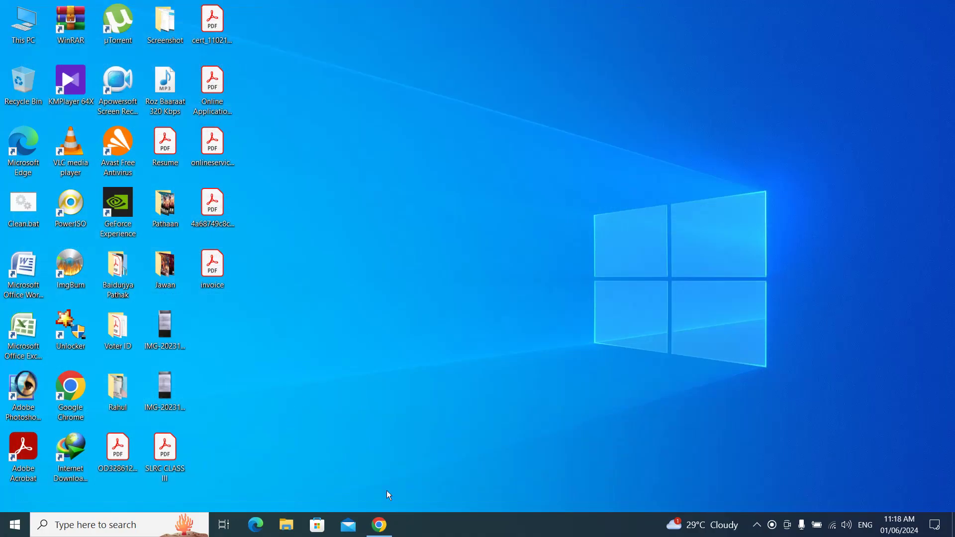
left_click(379, 525)
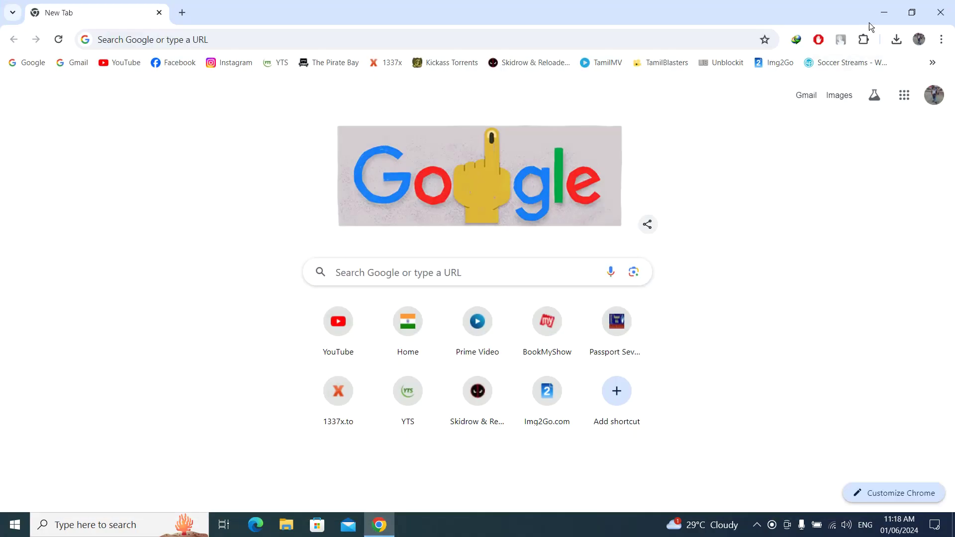
left_click(884, 12)
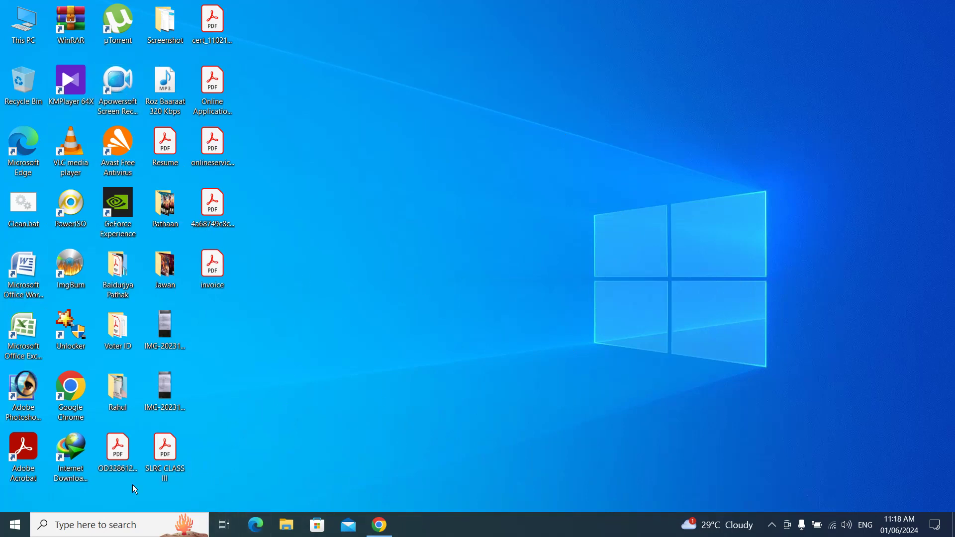
Search Windows for "snipp" and launch the Snipping Tool
left_click(98, 525)
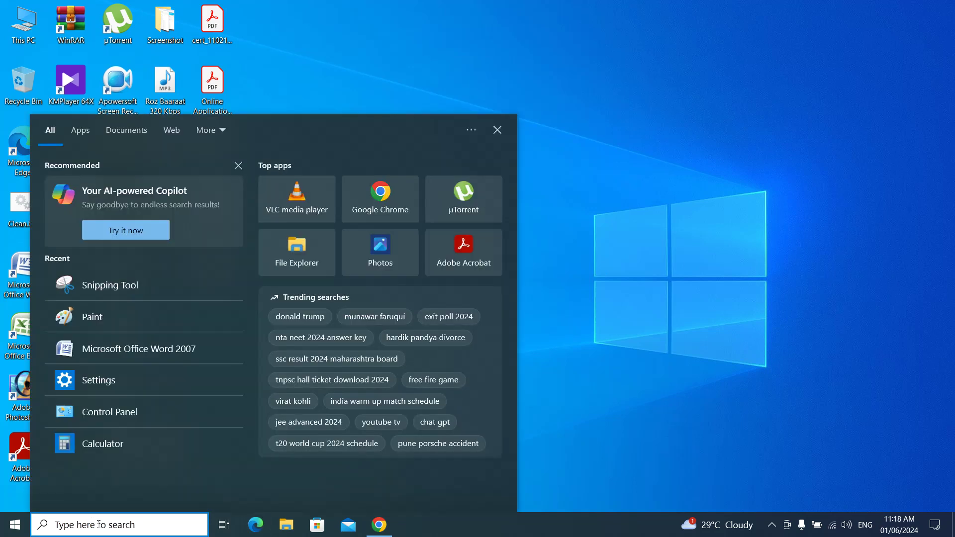
type("snipp")
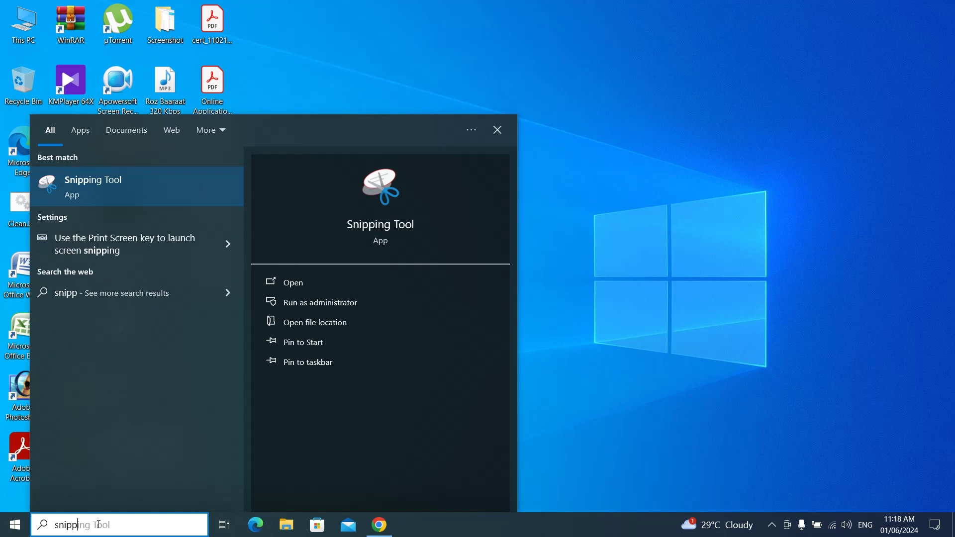
left_click(109, 184)
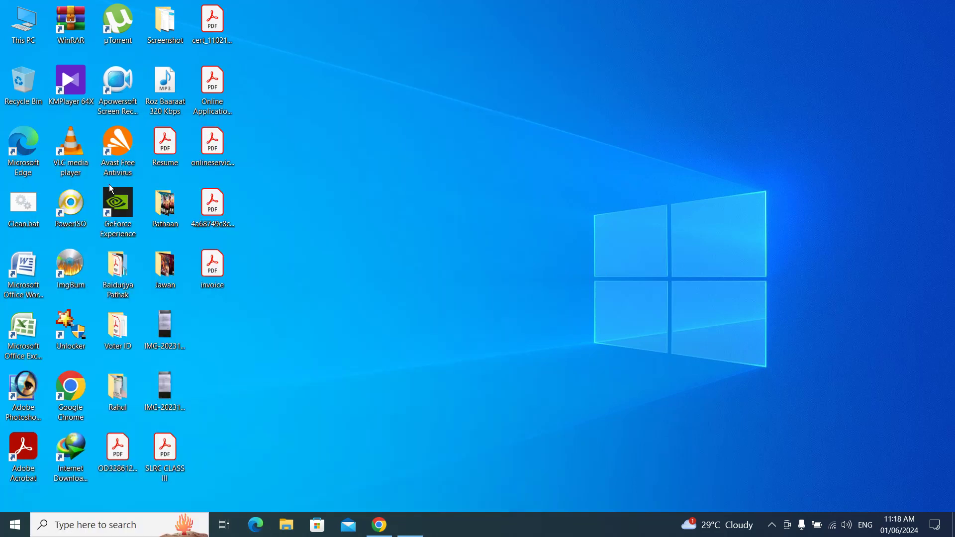
Capture a new rectangular snip around all the desktop icons and enlarge the Snipping Tool window
left_click(428, 149)
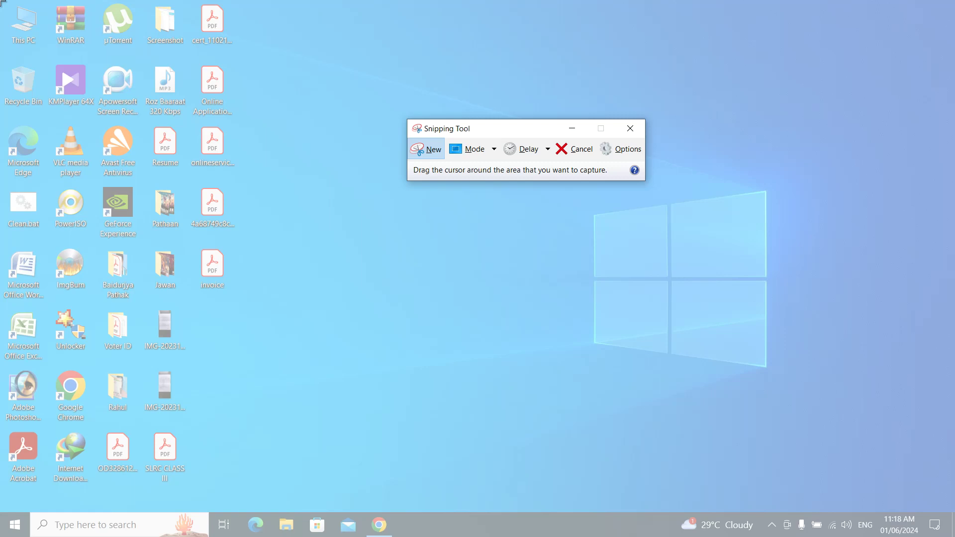
left_click_drag(1, 2, 243, 486)
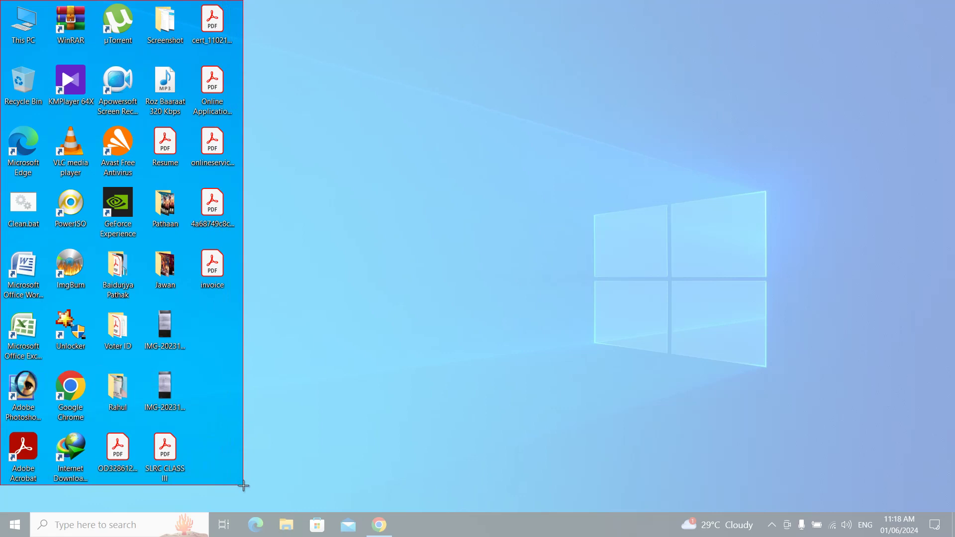
left_click_drag(243, 486, 243, 486)
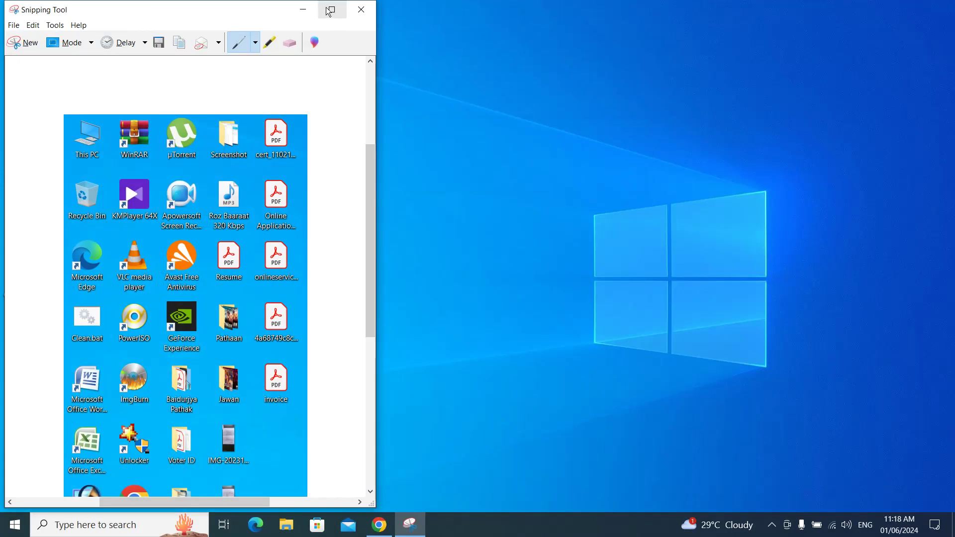
left_click(329, 12)
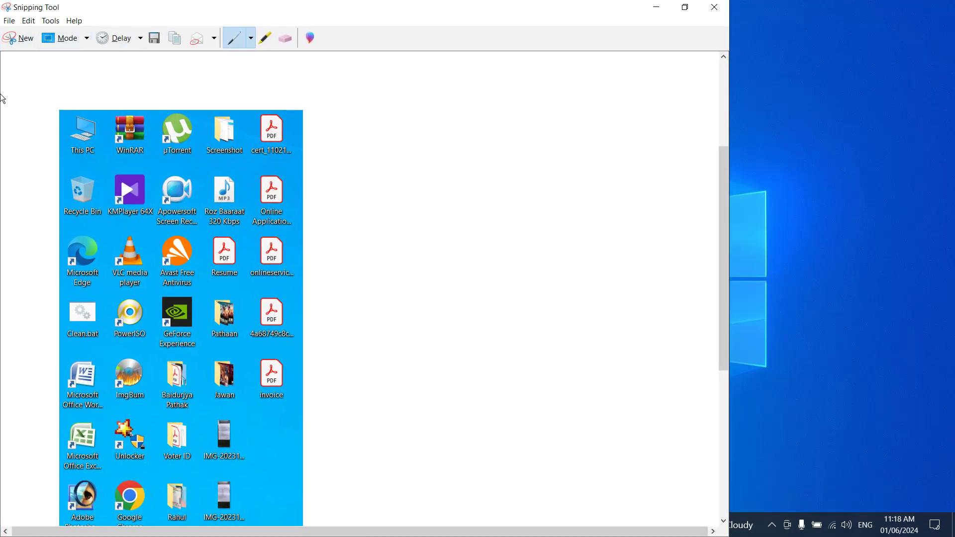
Save the snip to the Desktop as a JPEG file named Capture and close the Snipping Tool
left_click(9, 21)
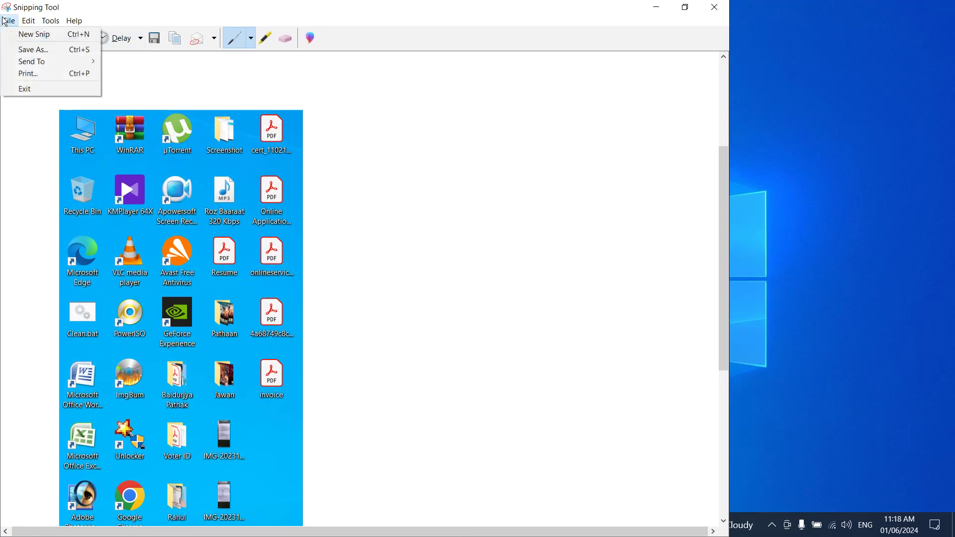
left_click(49, 50)
left_click(63, 130)
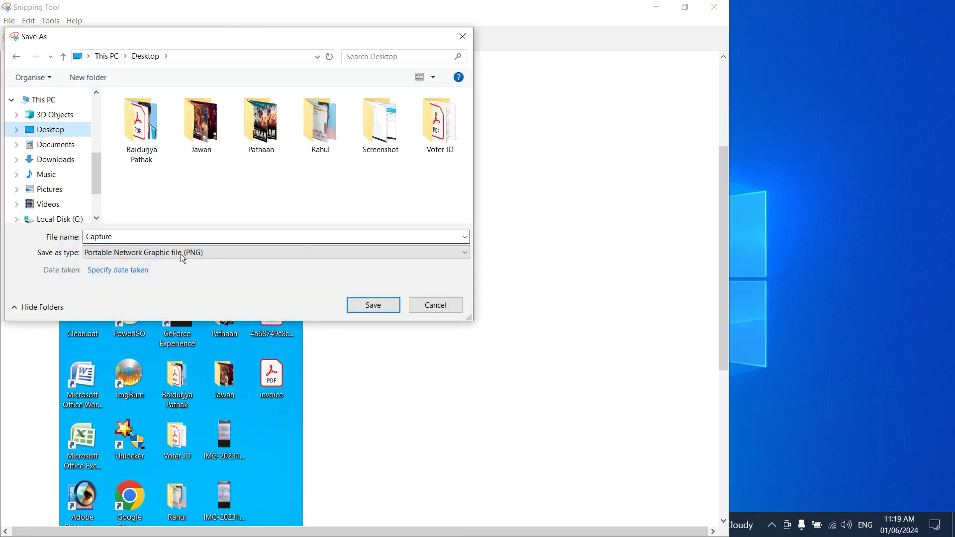
left_click(245, 256)
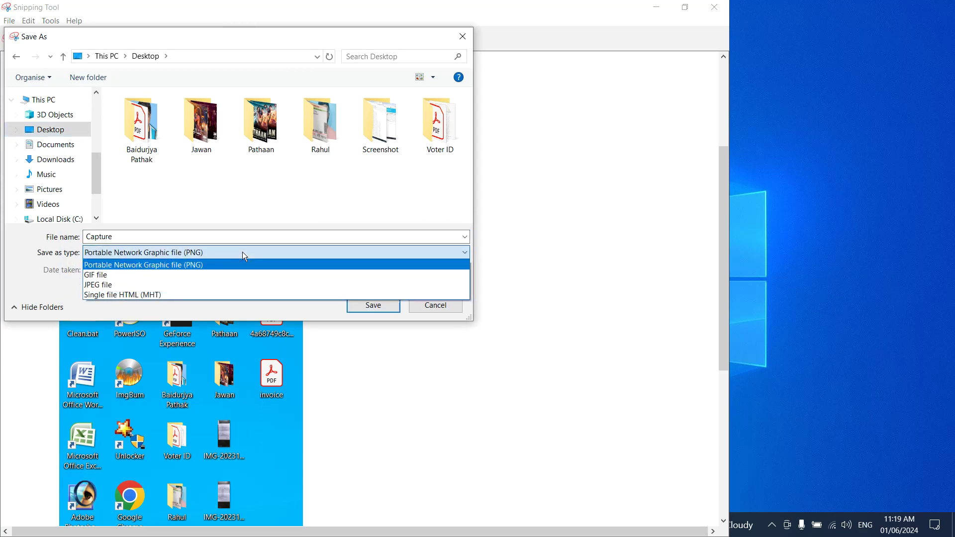
left_click(244, 254)
left_click(244, 254)
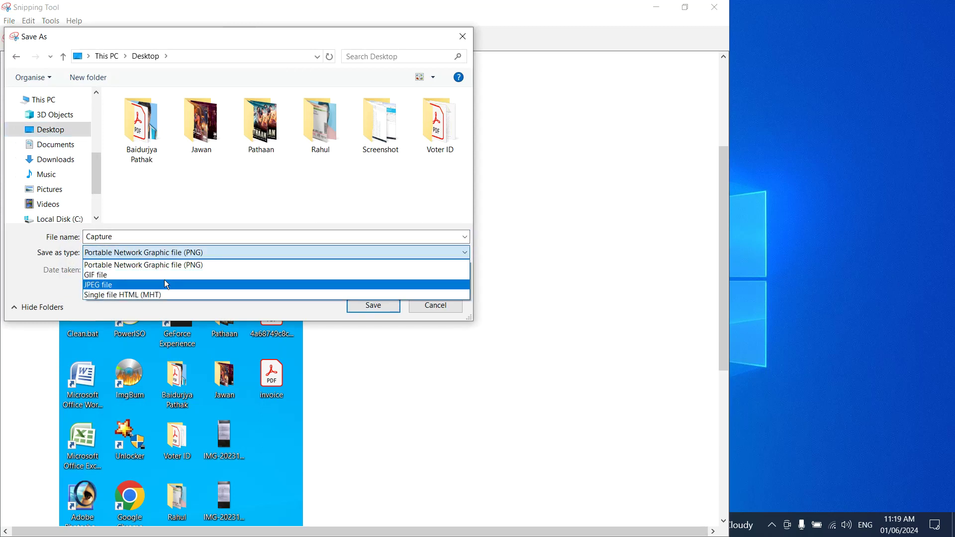
left_click(166, 284)
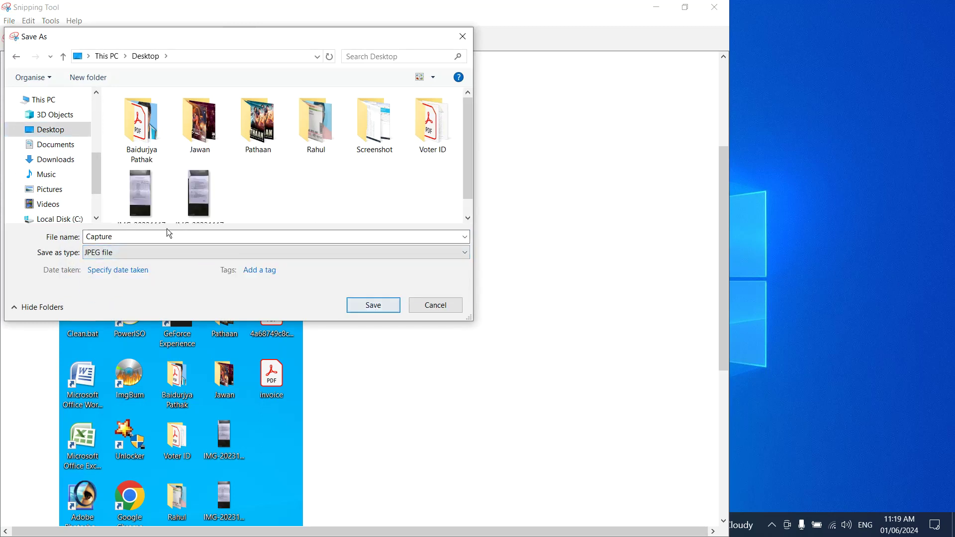
left_click(382, 305)
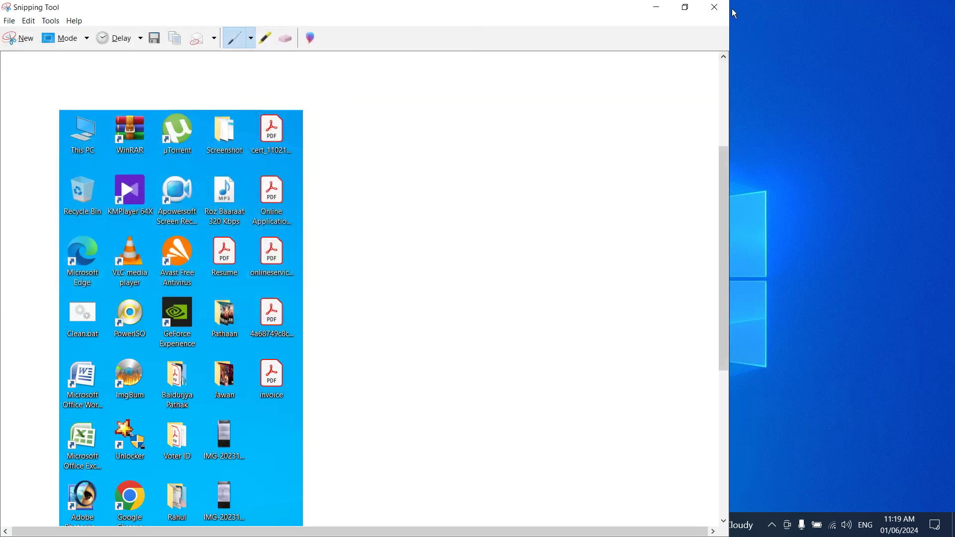
left_click(714, 7)
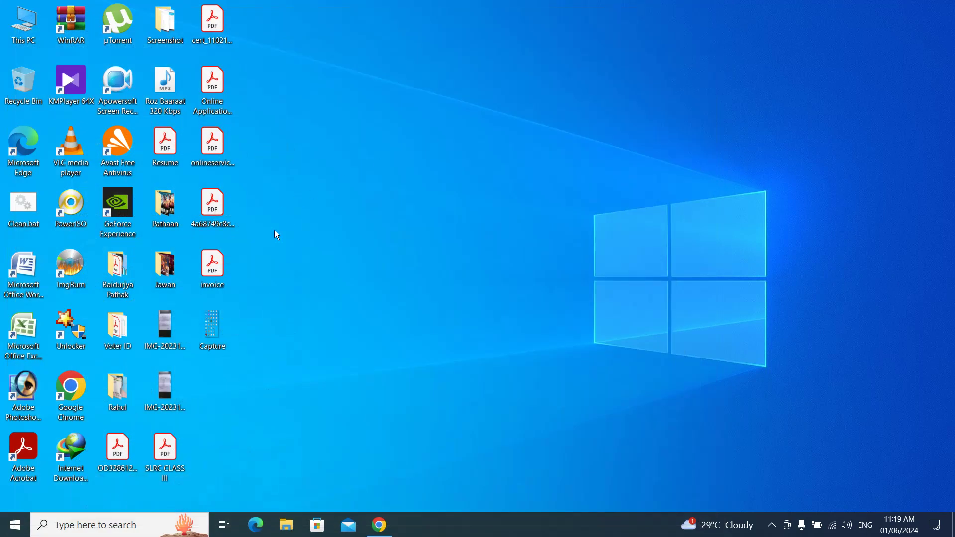
View the saved Capture image from the desktop, close it and delete the file
double_click(214, 339)
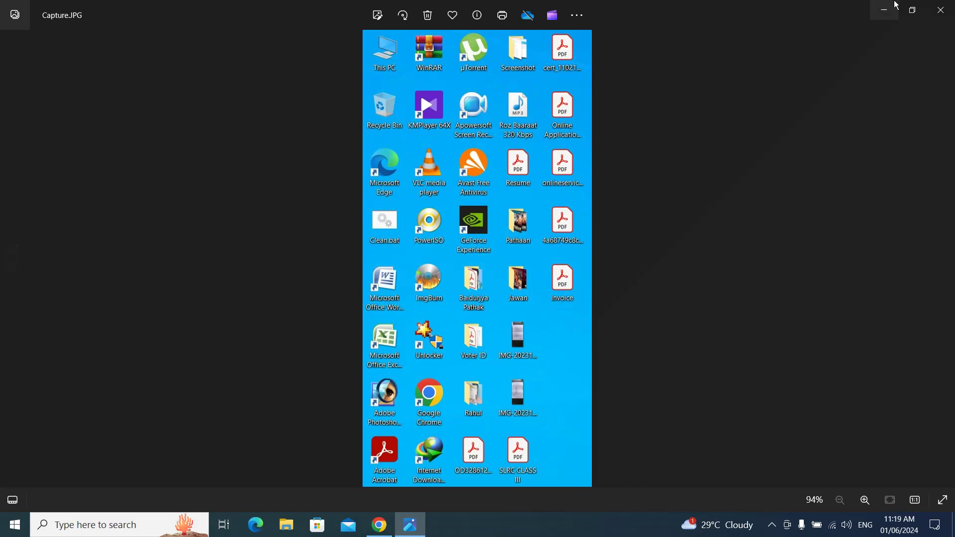
left_click(932, 19)
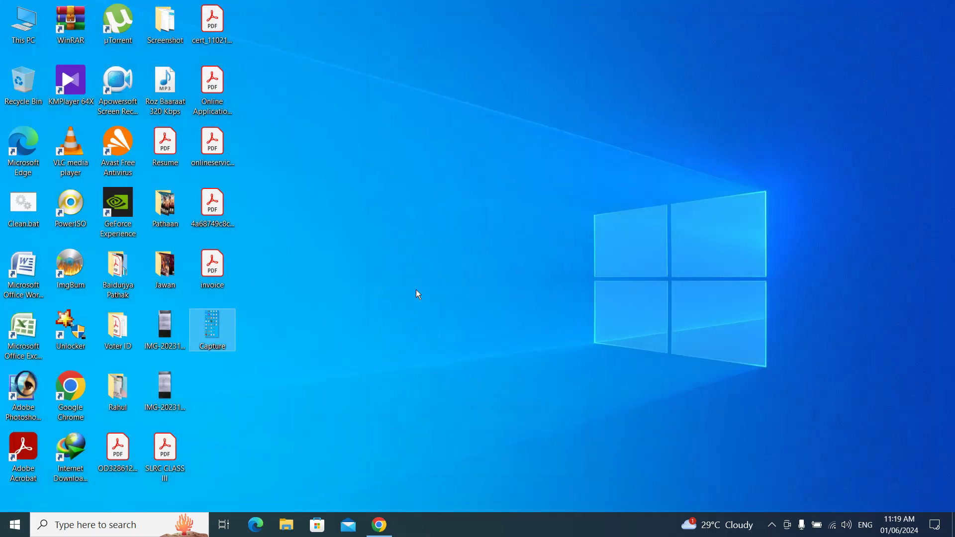
key("Delete")
key("Return")
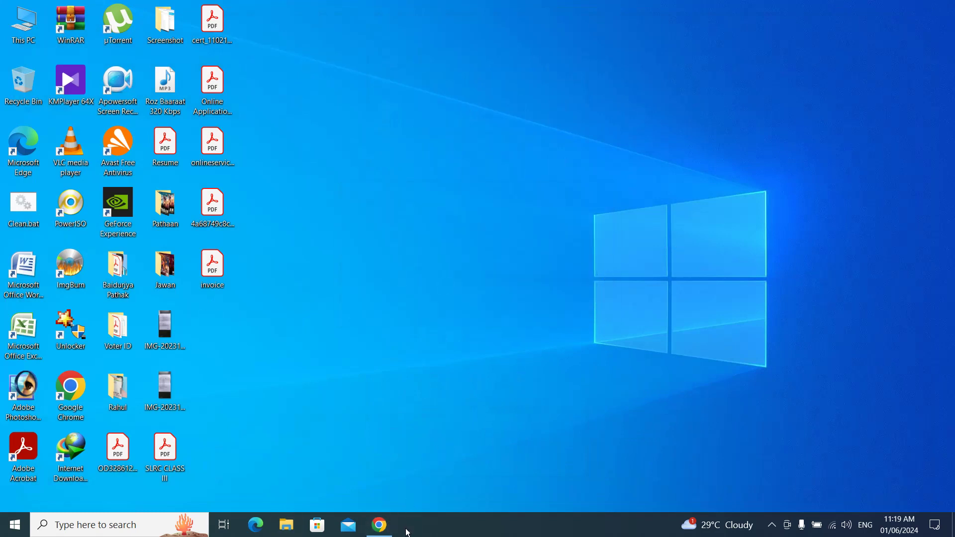
left_click(386, 534)
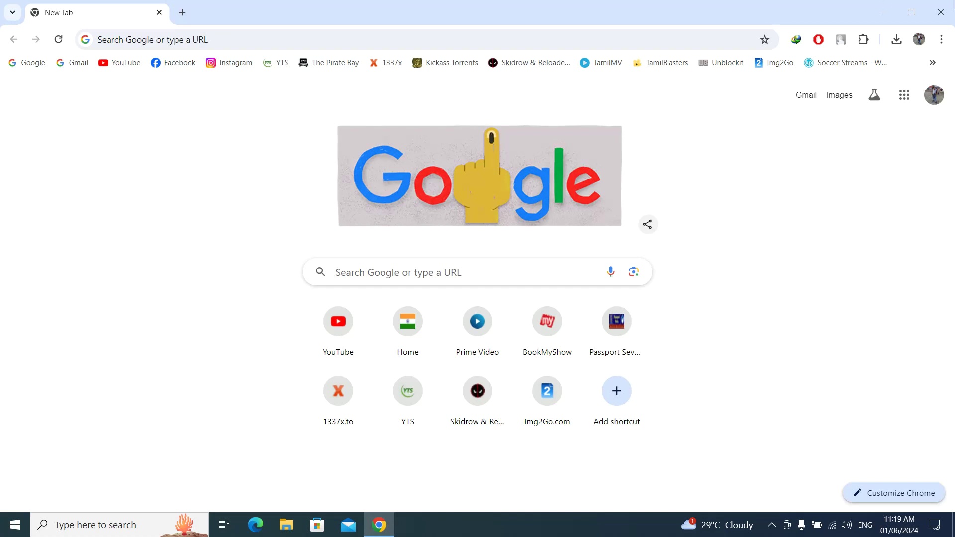
left_click(884, 12)
Open the This PC window, search Windows for "pai" and launch Paint
double_click(18, 14)
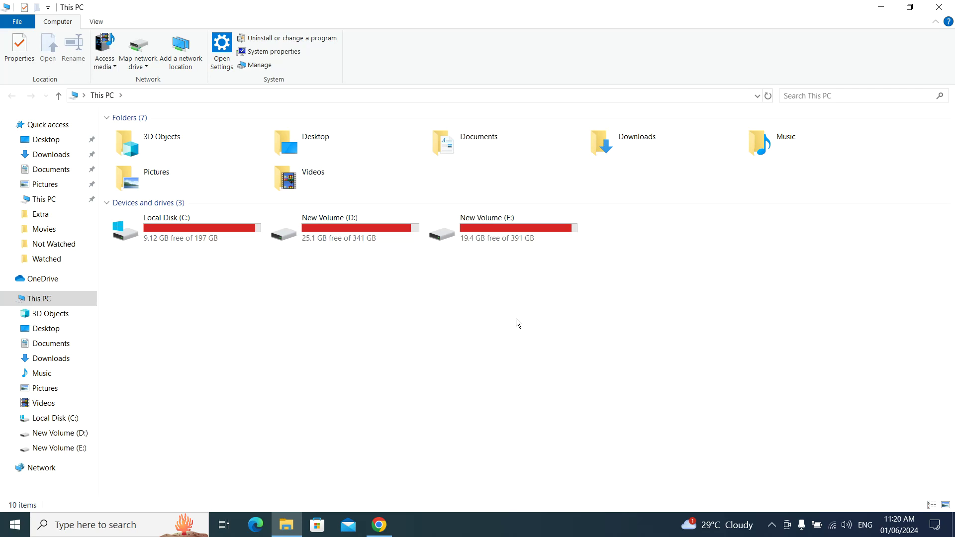
left_click(126, 525)
type("pai")
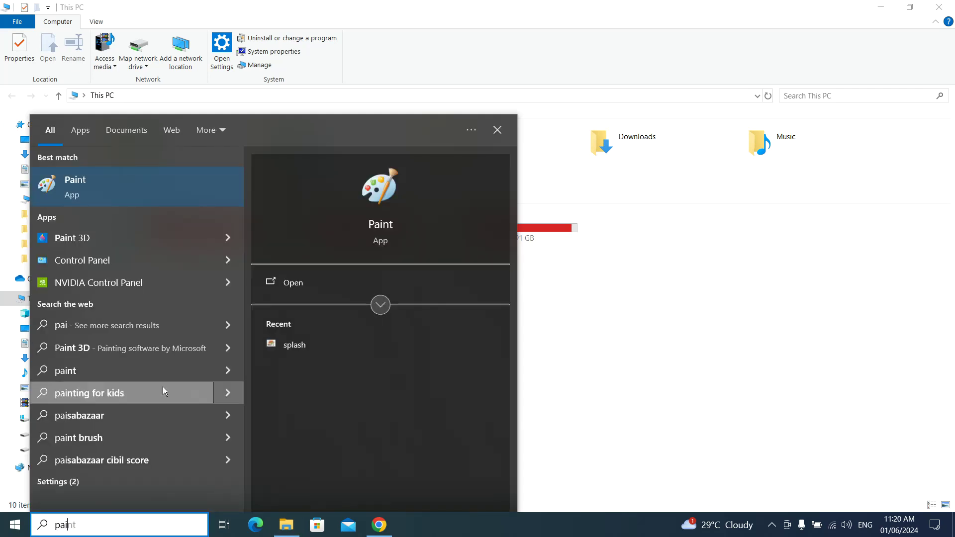
left_click(106, 184)
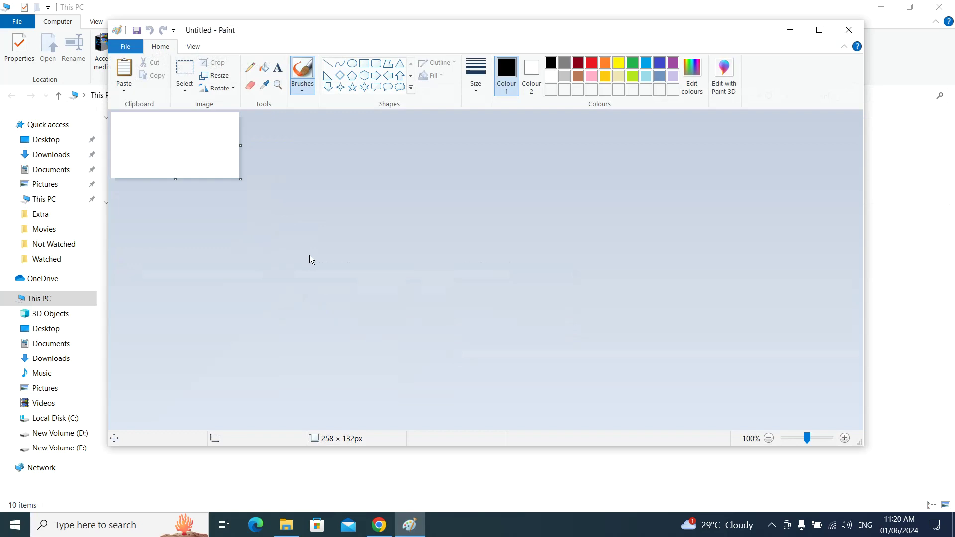
Paste the copied This PC screenshot into the canvas, maximize the Paint window and shift the pasted image slightly downward
key("ctrl+v")
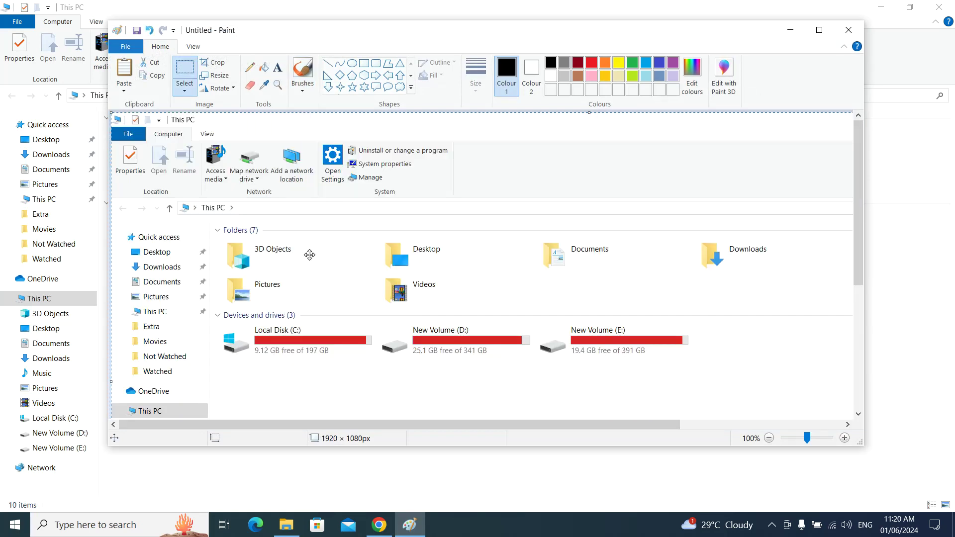
left_click(820, 30)
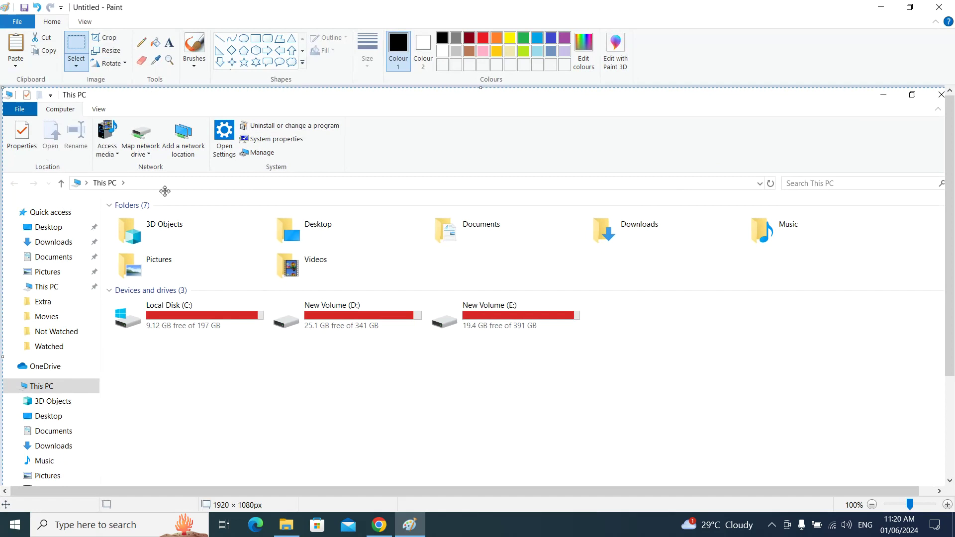
mouse_move(590, 323)
left_mouse_down()
mouse_move(589, 273)
mouse_move(583, 356)
left_mouse_up()
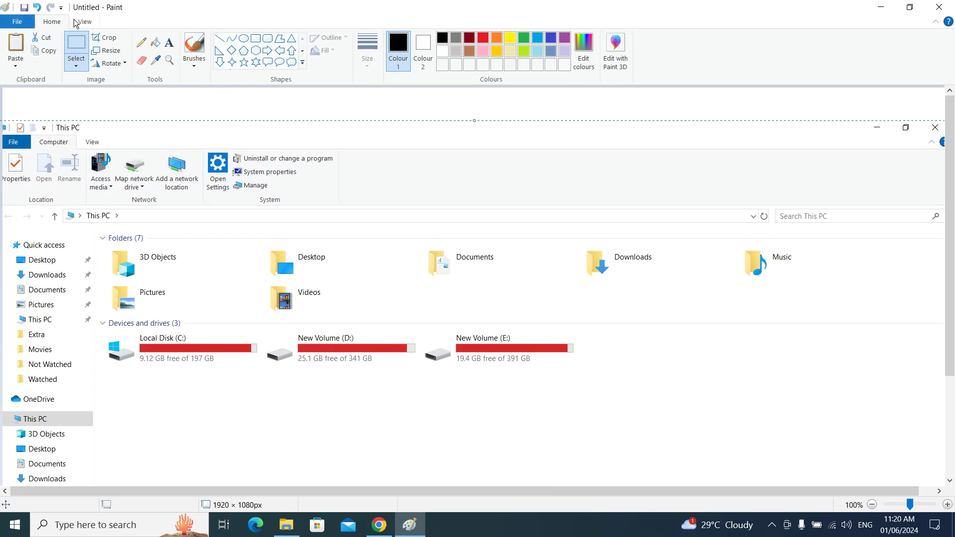
Save the image to the Desktop as a JPEG file named Untitled and close both Paint and the This PC window
left_click(17, 21)
left_click(70, 124)
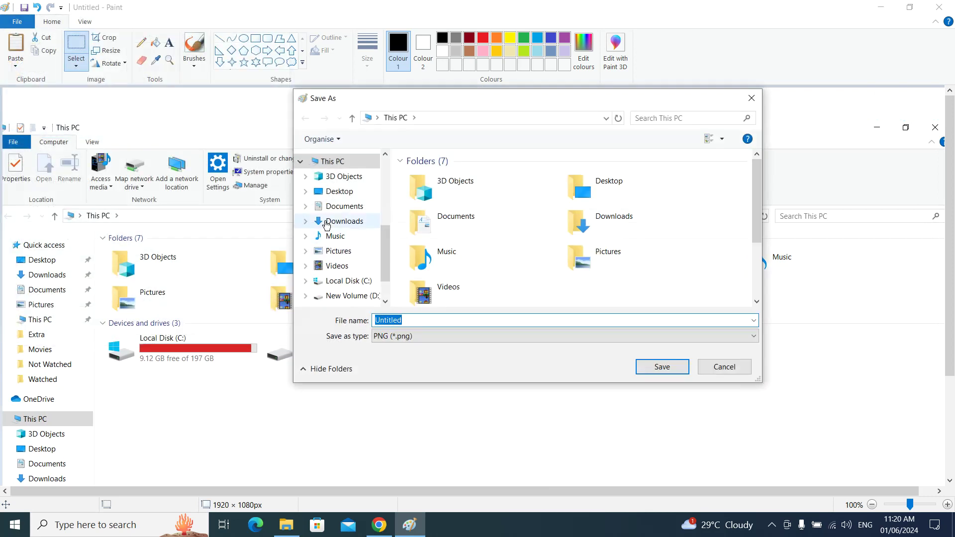
left_click(334, 192)
left_click(440, 336)
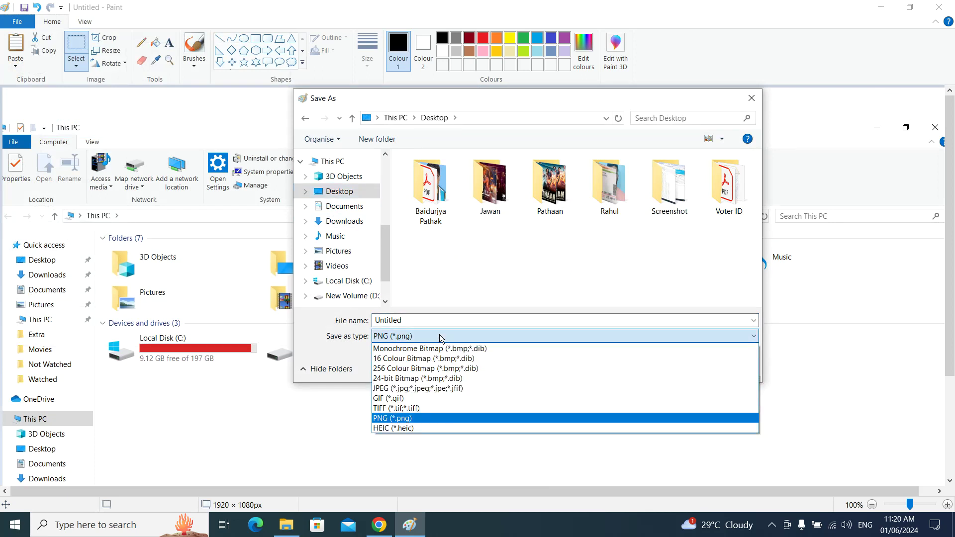
left_click(416, 389)
left_click(645, 368)
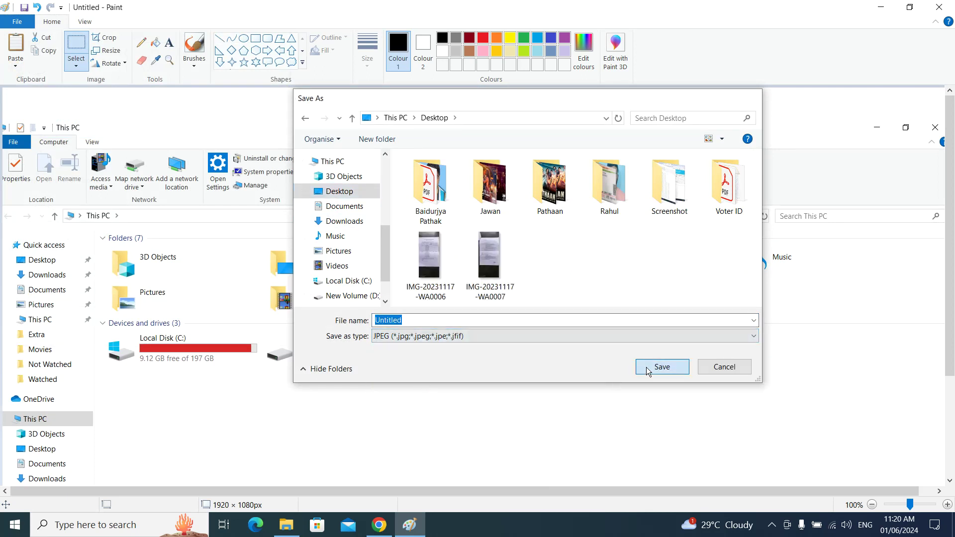
left_click(940, 9)
left_click(940, 9)
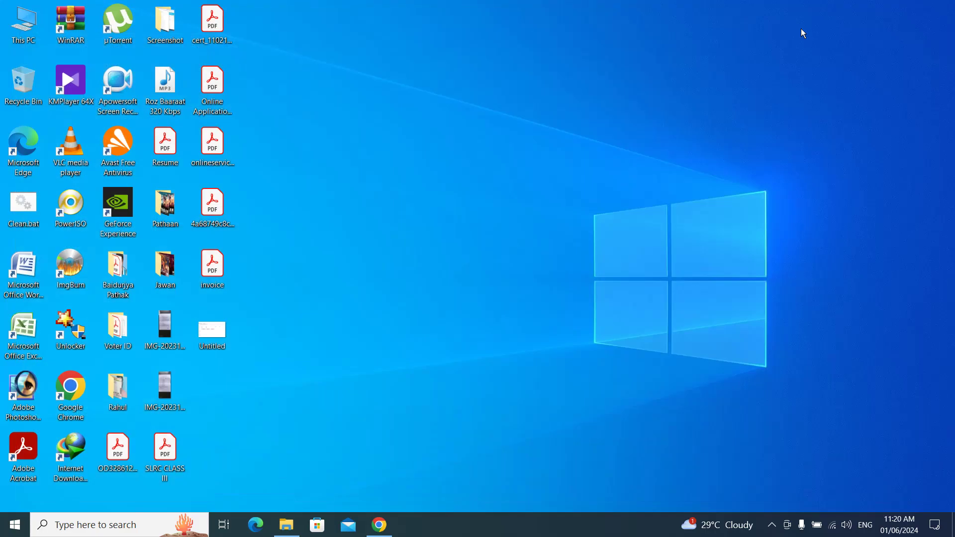
View the saved Untitled image from the desktop, close it and permanently delete the file
double_click(215, 344)
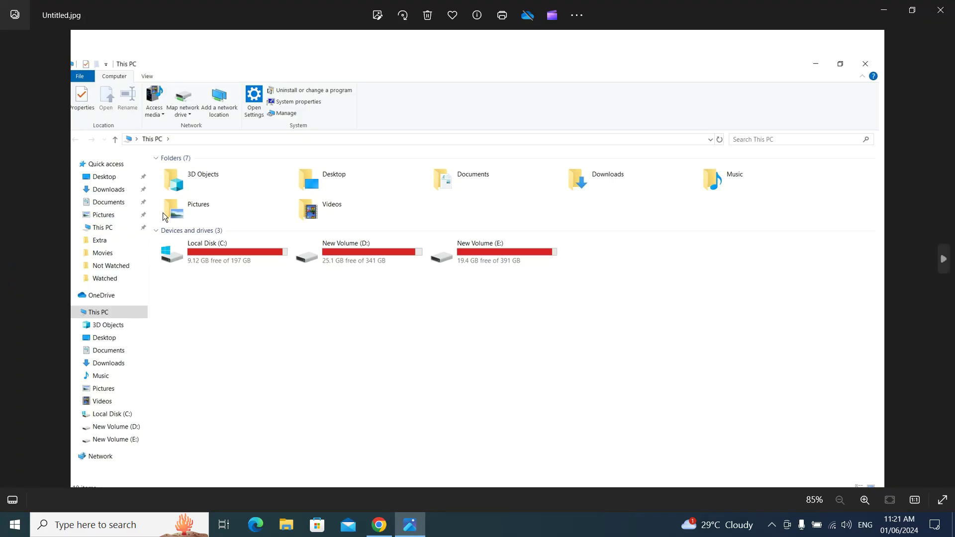
left_click(941, 9)
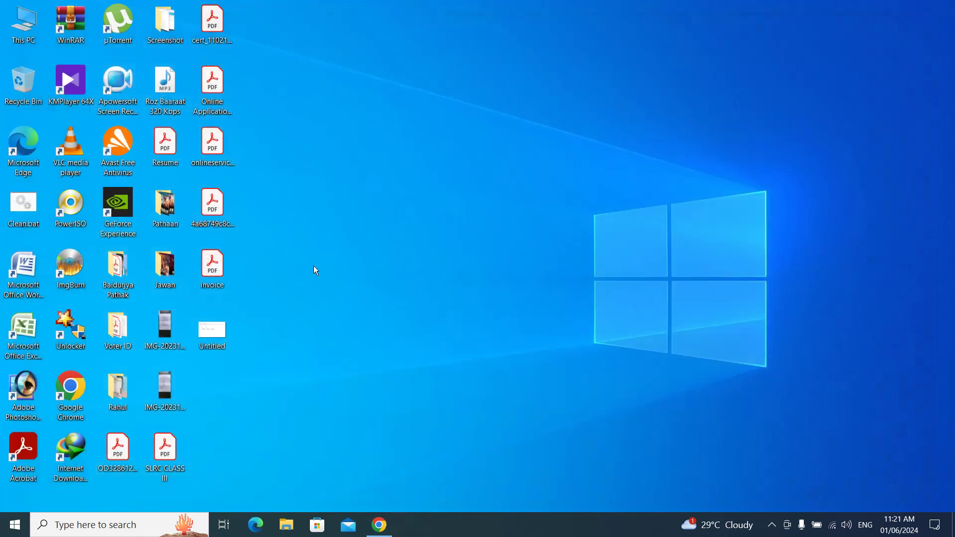
left_click(222, 322)
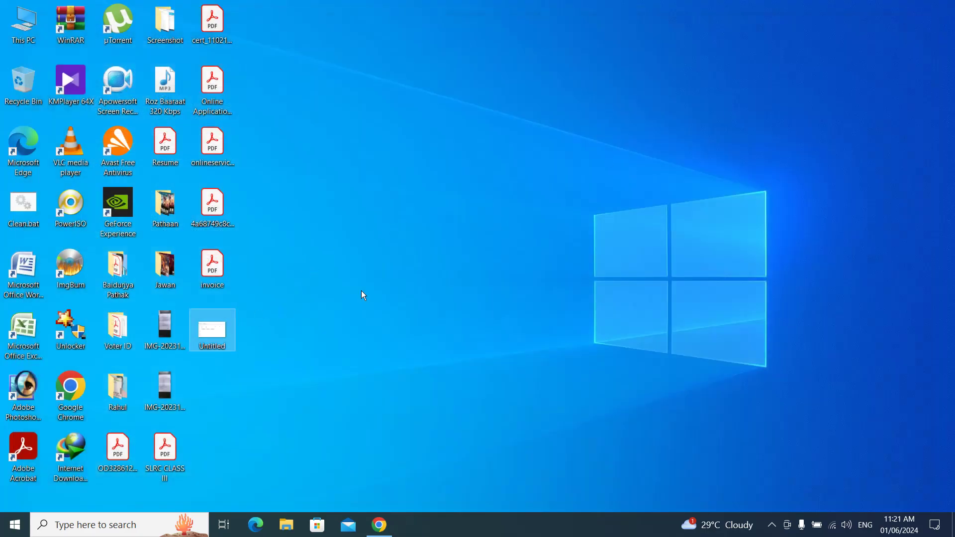
key("shift+Delete")
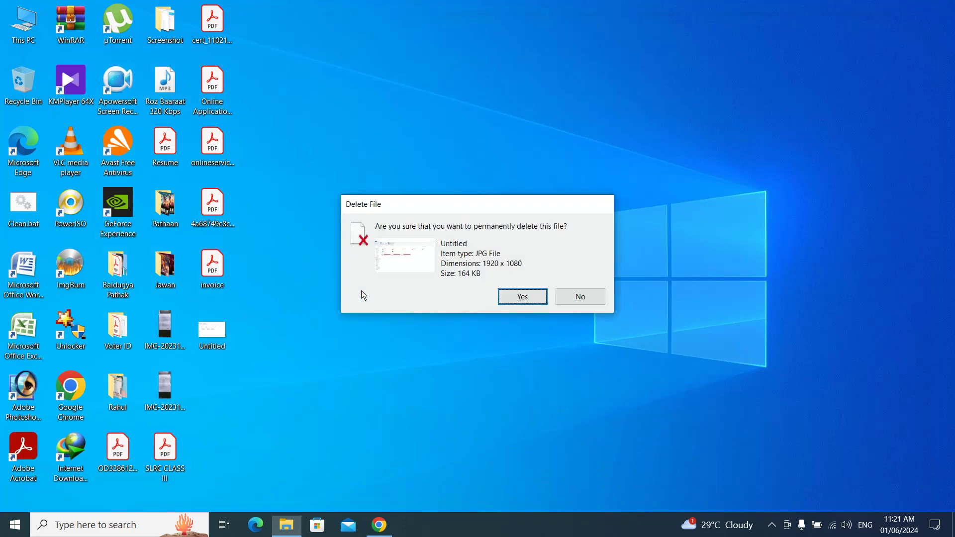
key("Return")
Switch to the Google Chrome window
left_click(379, 523)
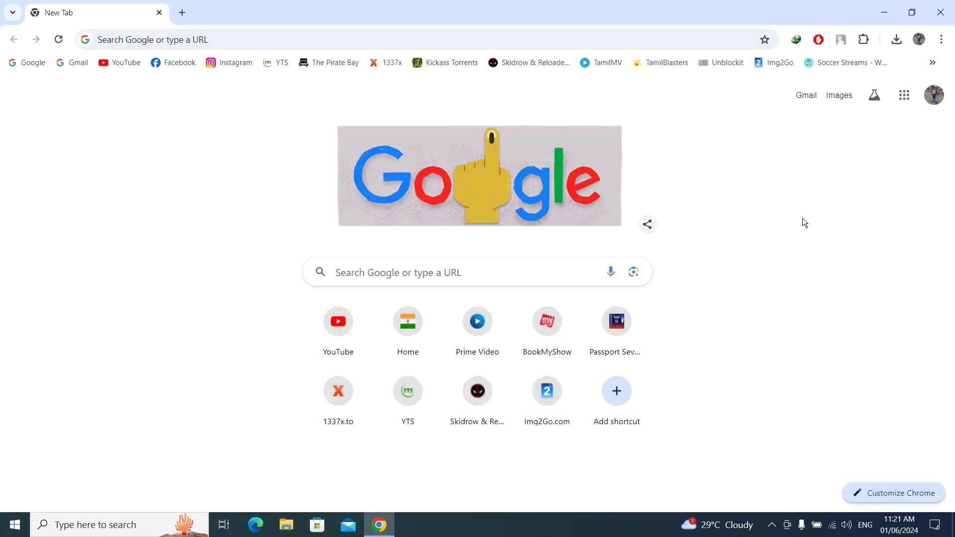